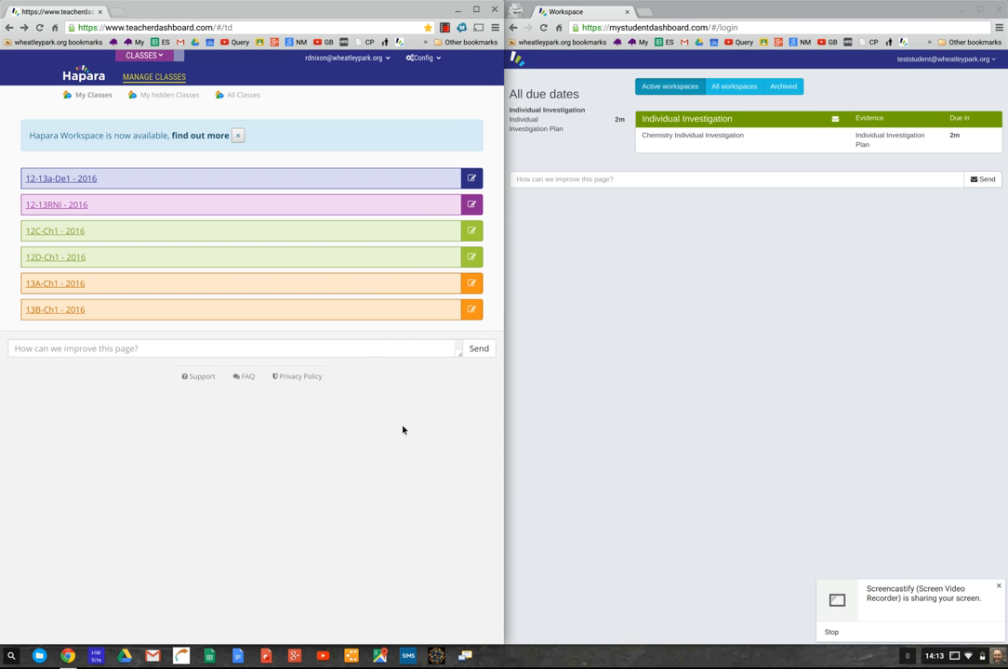
- Open the 13B-Ch1 - 2016 class from My Classes into its Hapara Workspace tab
click(1001, 587)
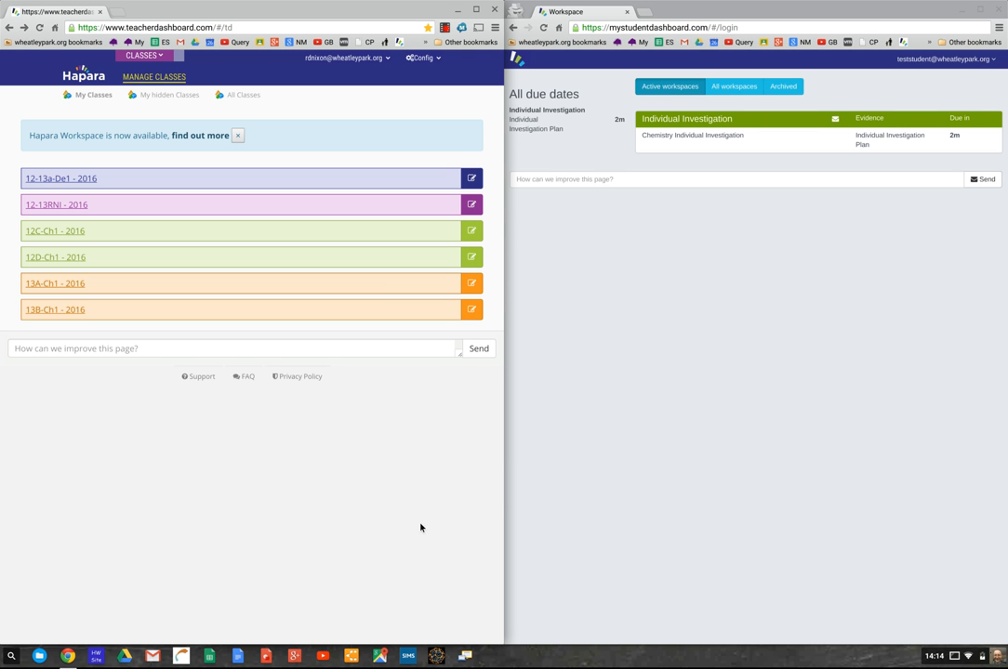
click(55, 315)
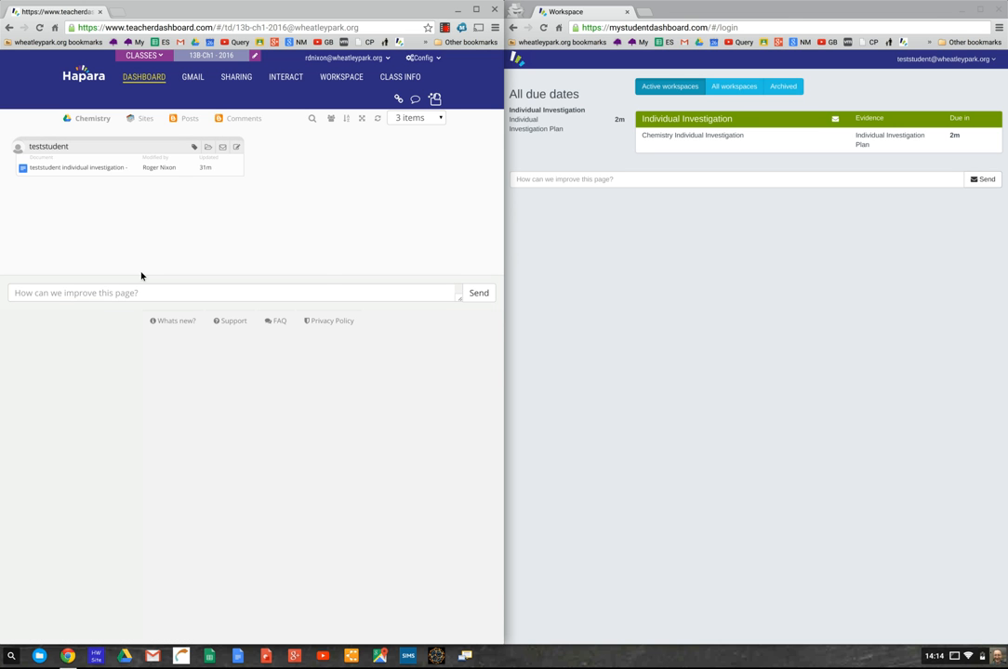
mouse_move(53, 175)
- Go to the class's workspaces and dismiss the Welcome to Hapara Workspace introduction
click(341, 78)
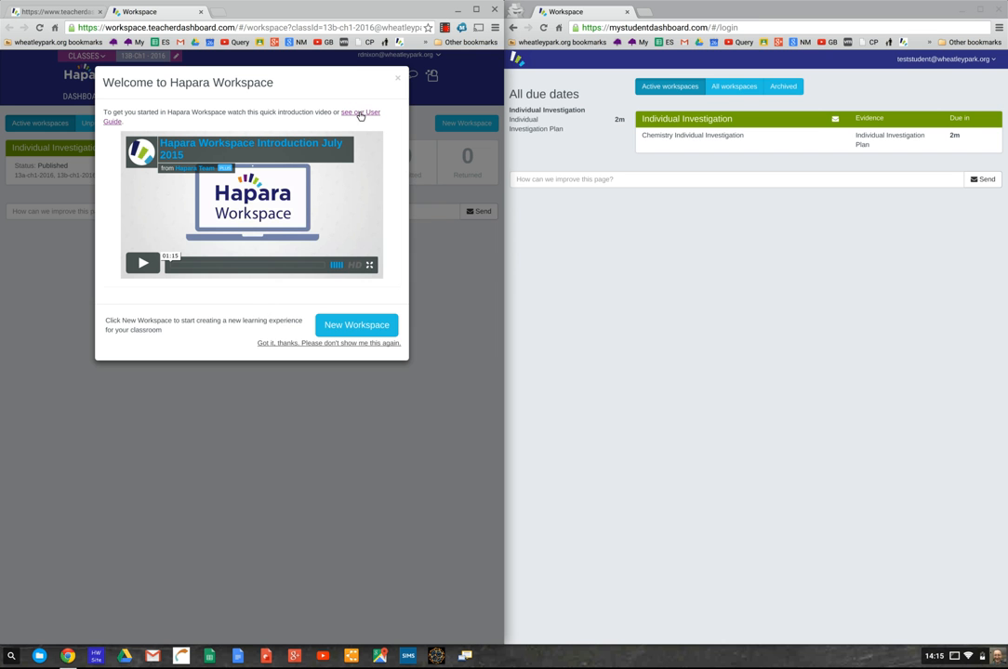
click(398, 81)
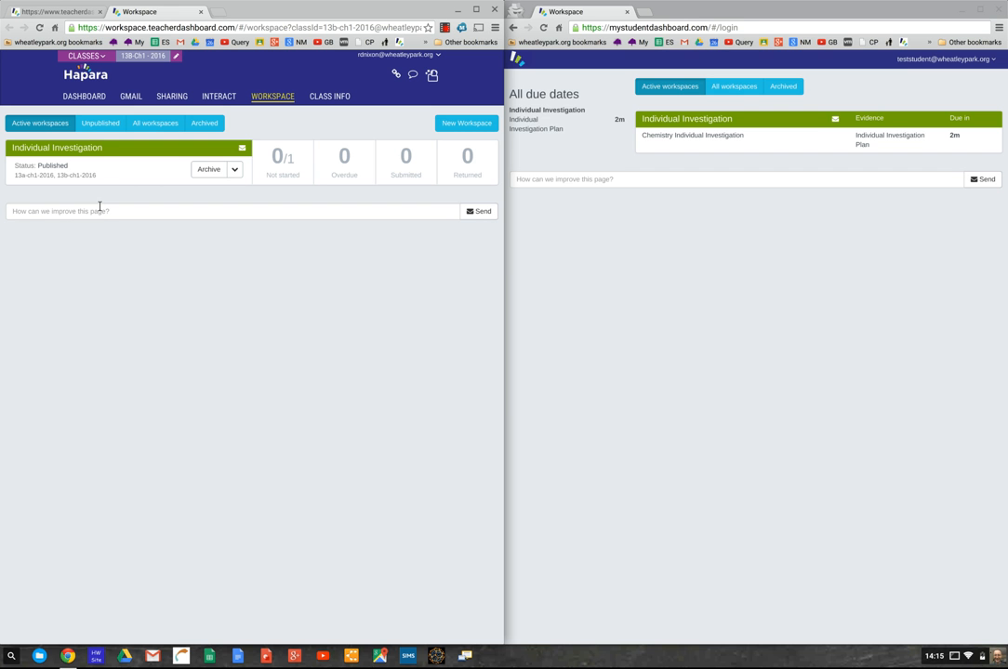
- Filter the list to All workspaces, checking the CLASSES list without switching class
click(102, 125)
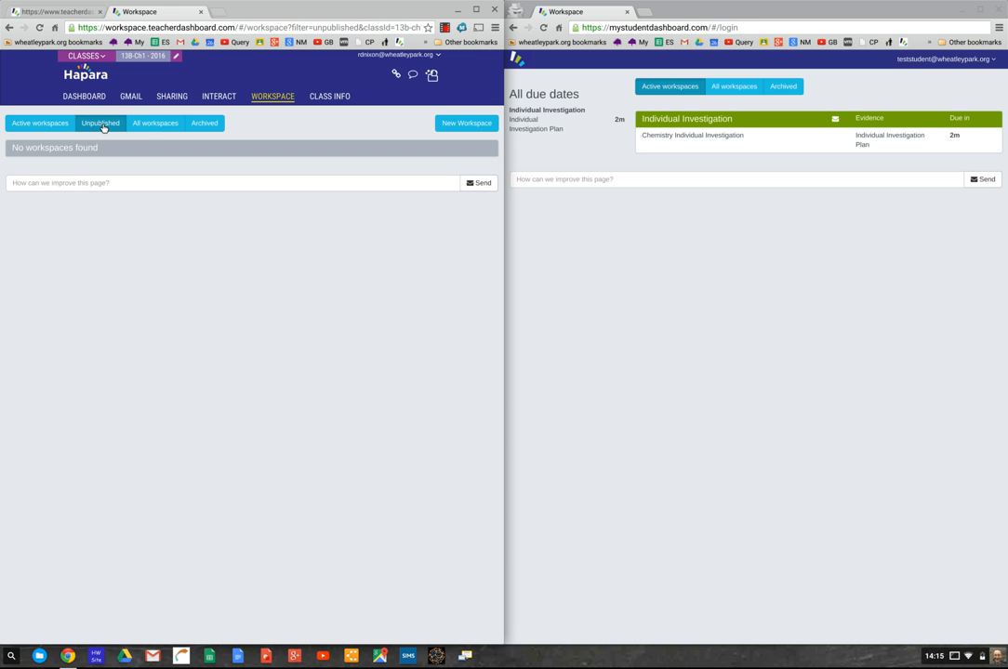
click(145, 127)
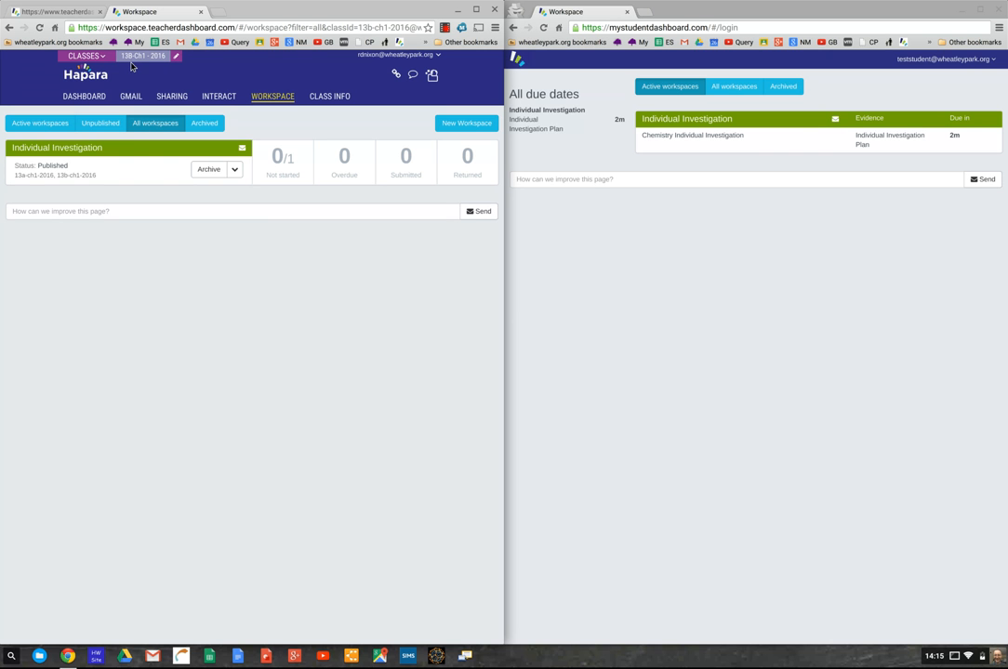
click(102, 56)
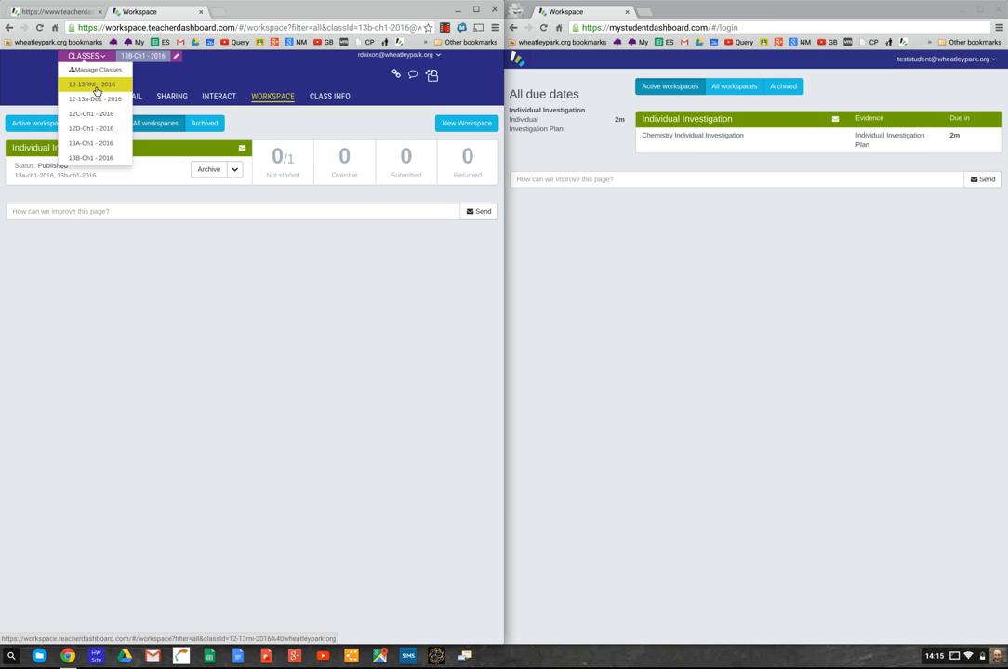
click(160, 287)
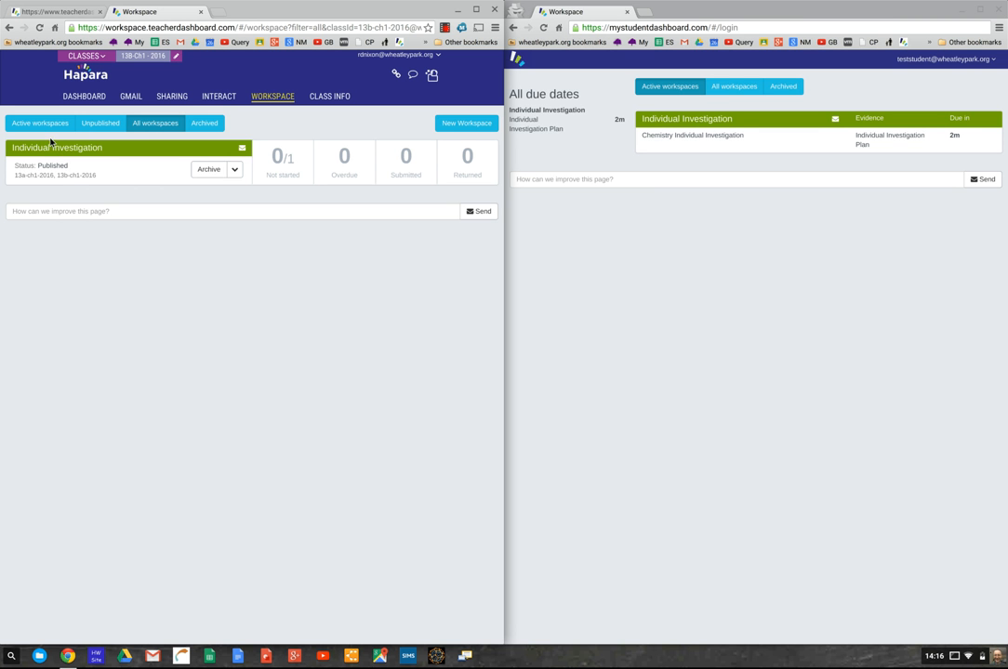
click(468, 125)
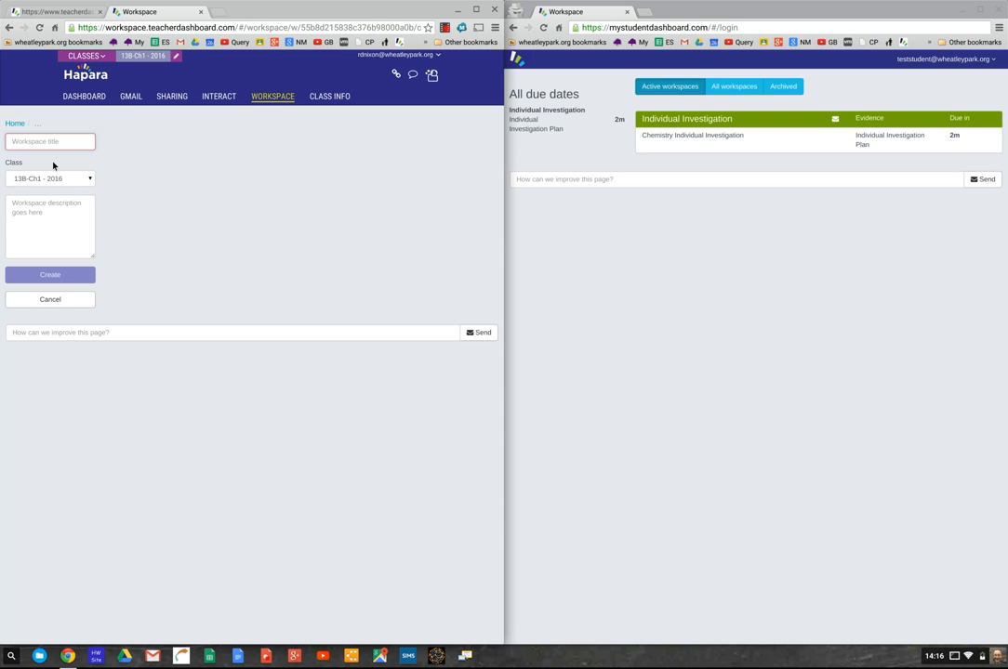
click(63, 181)
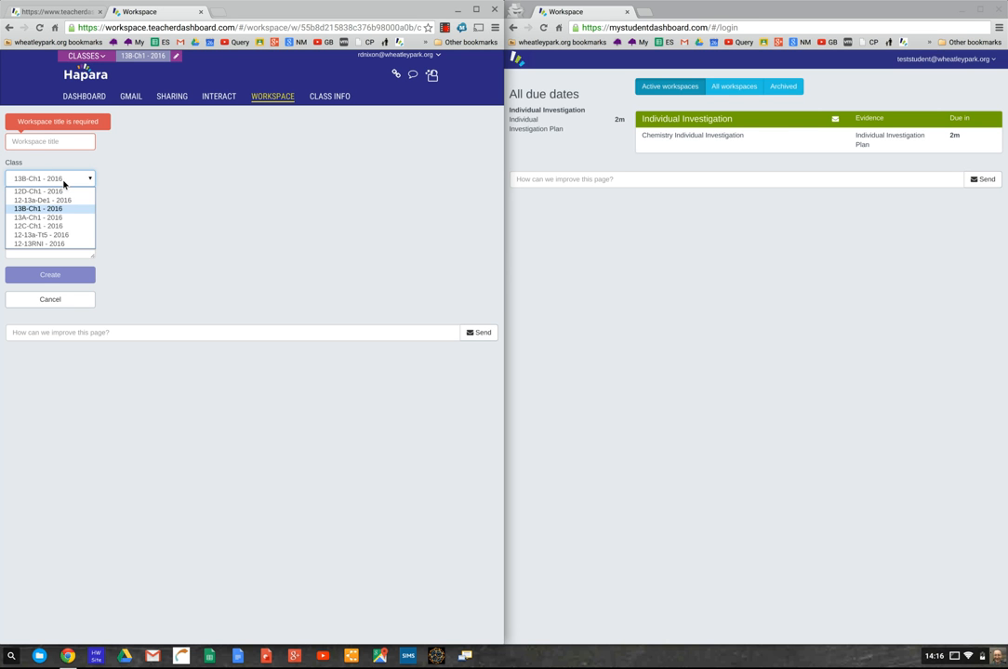
click(139, 223)
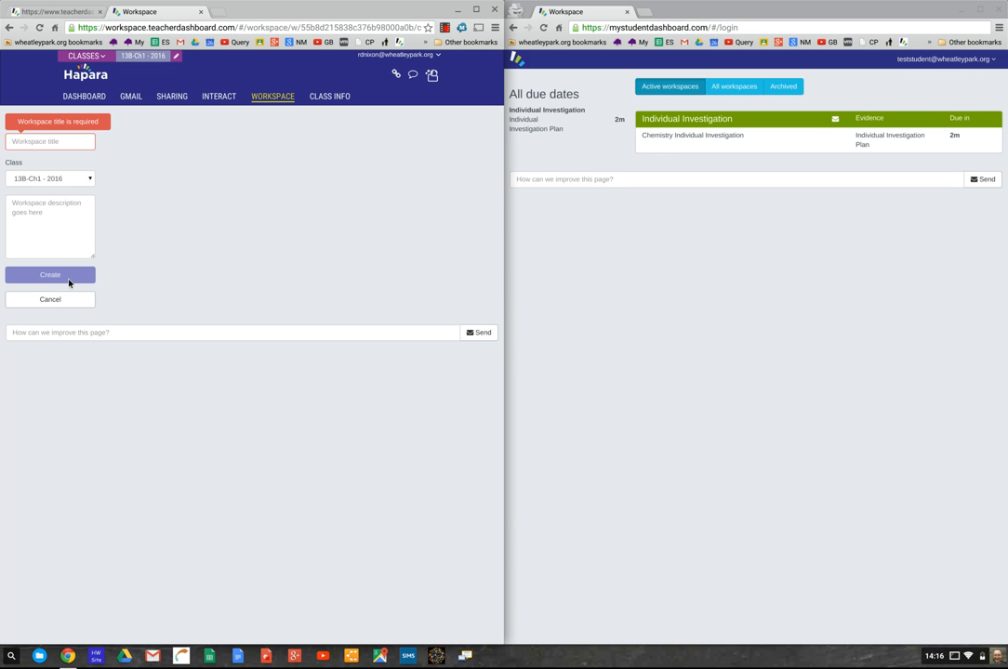
click(10, 27)
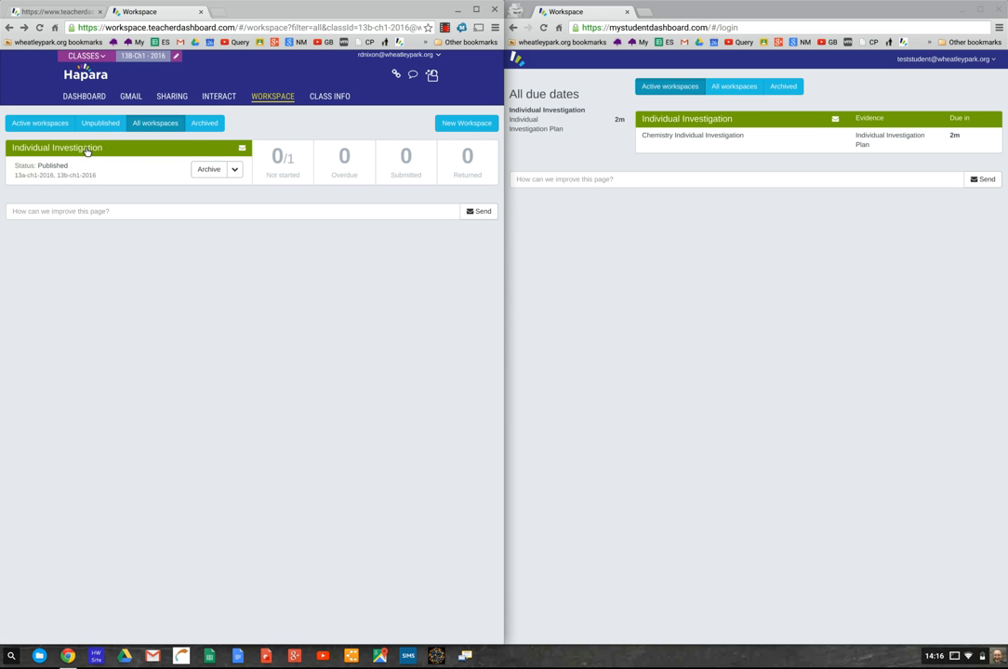
- Open the Individual Investigation board and resave the General Guides card unchanged
click(80, 151)
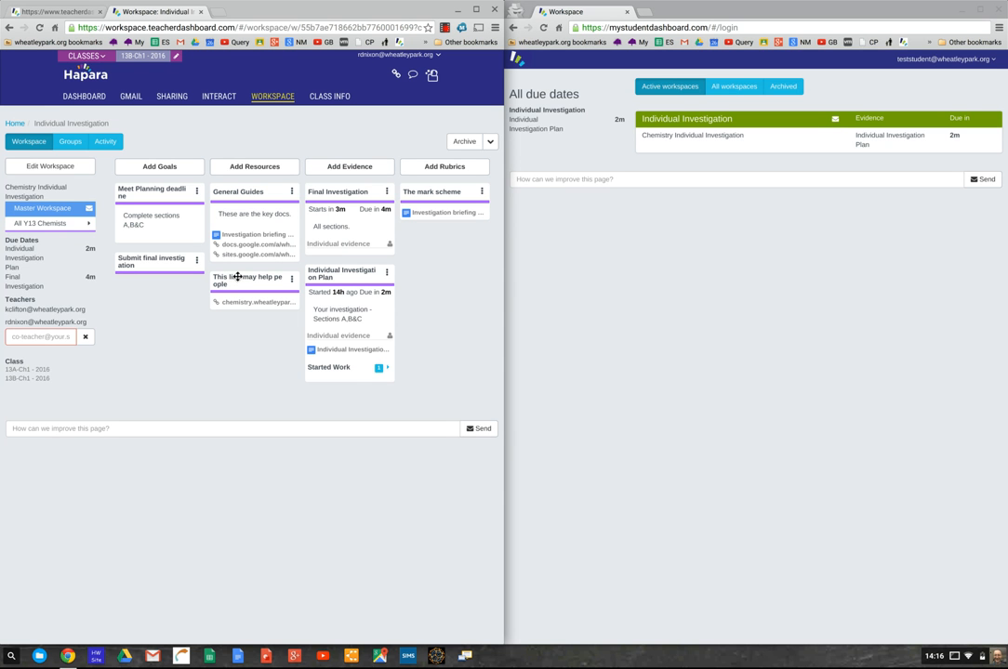
click(291, 193)
click(234, 182)
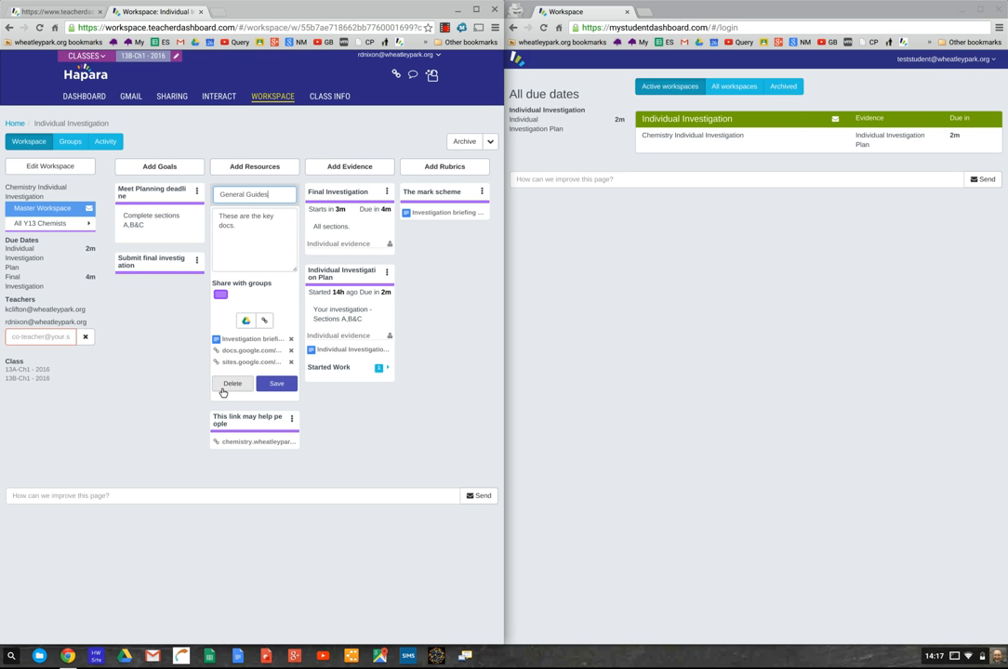
click(282, 389)
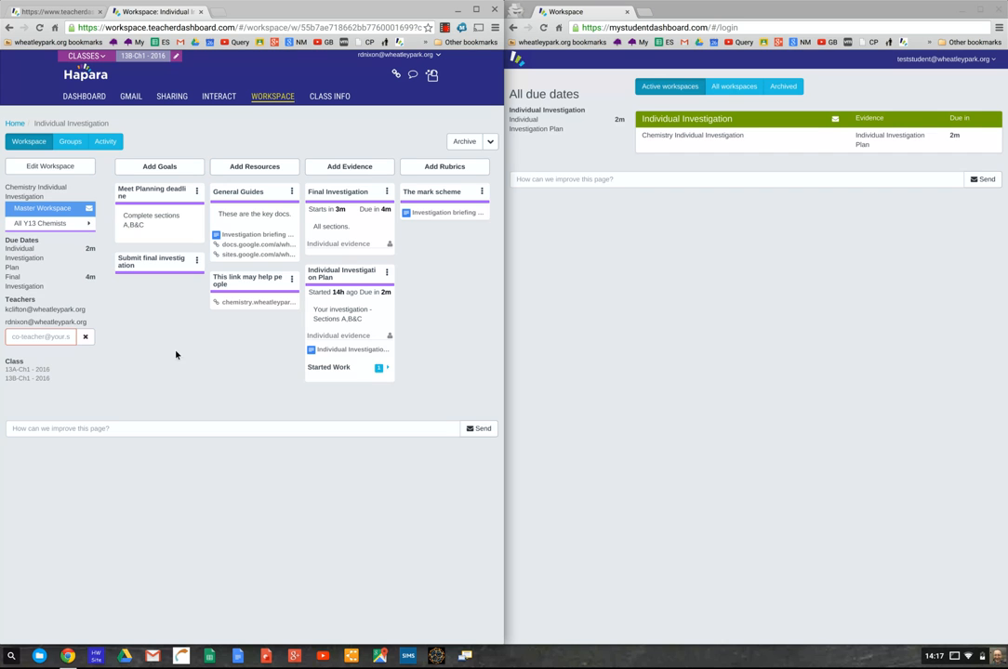
- On the Groups page, create the empty group 'Some more Y13 Chemists' and resave it unchanged
click(72, 150)
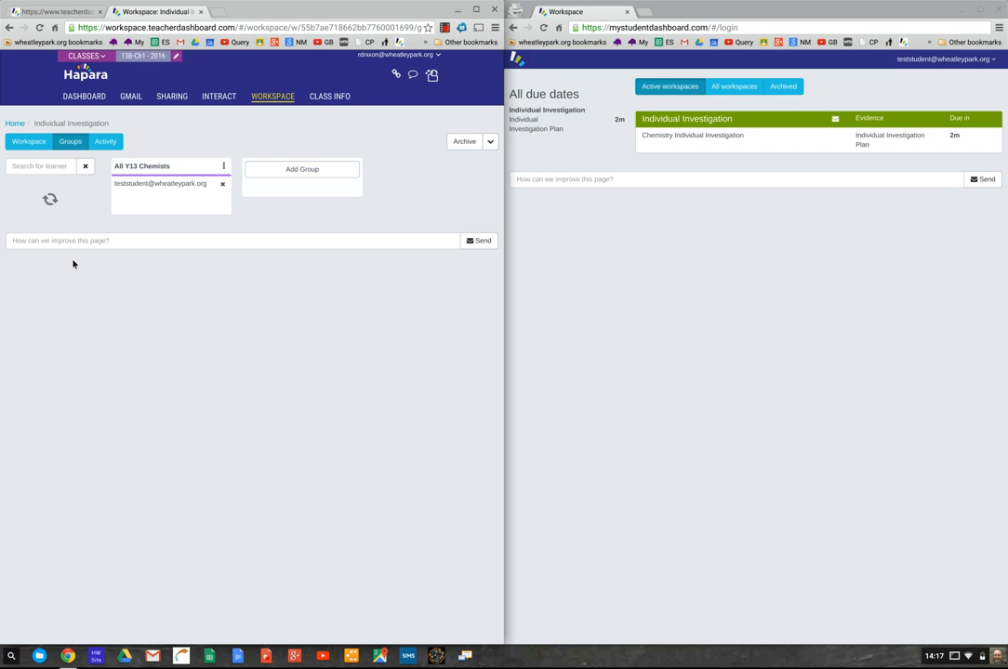
click(308, 171)
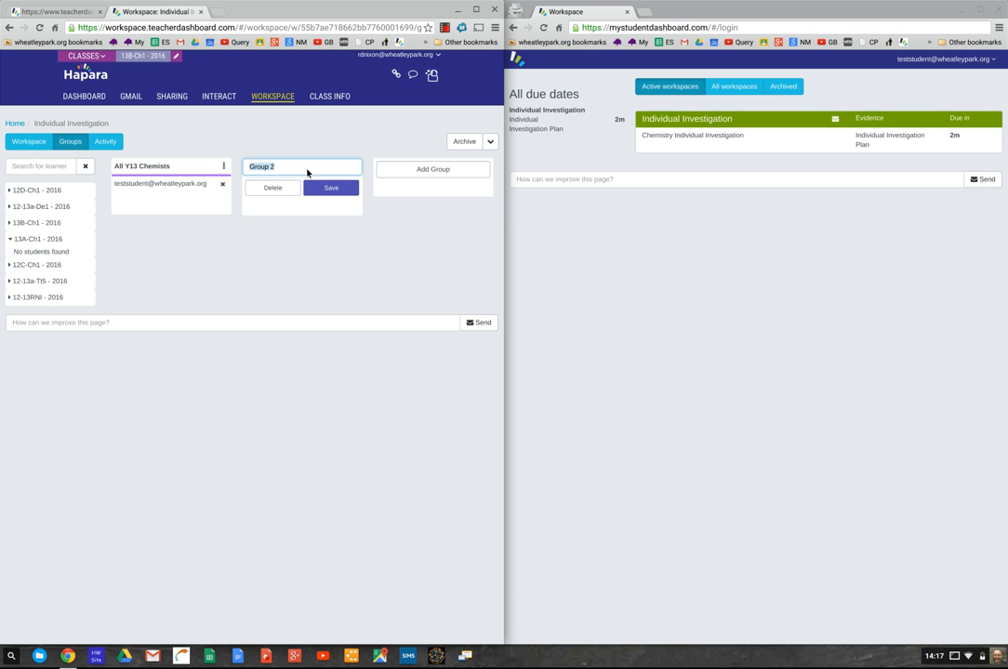
text(Some more Y13 Chemists)
click(330, 191)
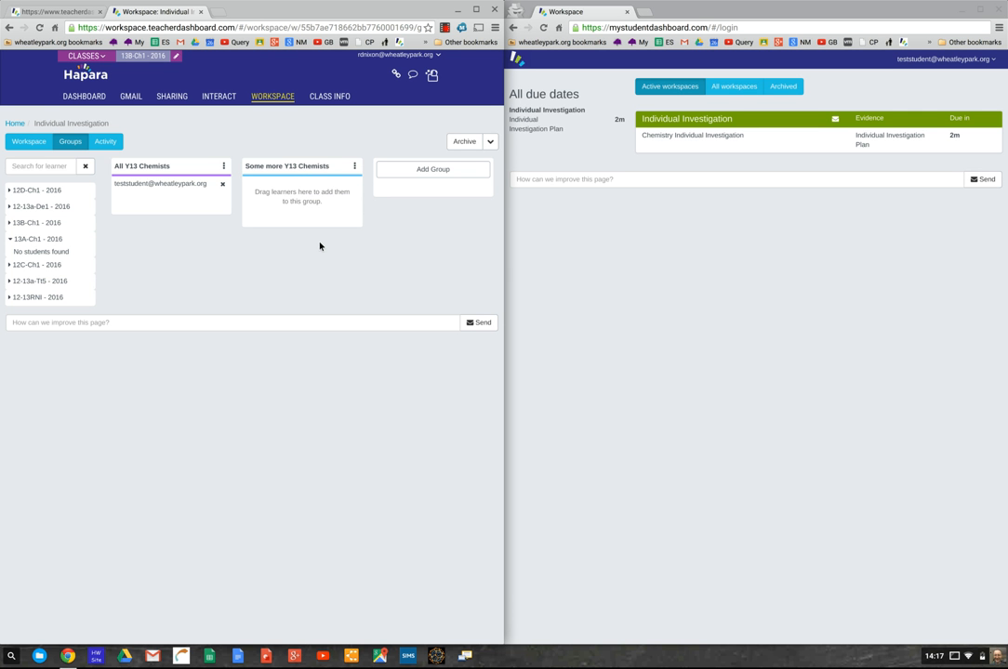
click(354, 167)
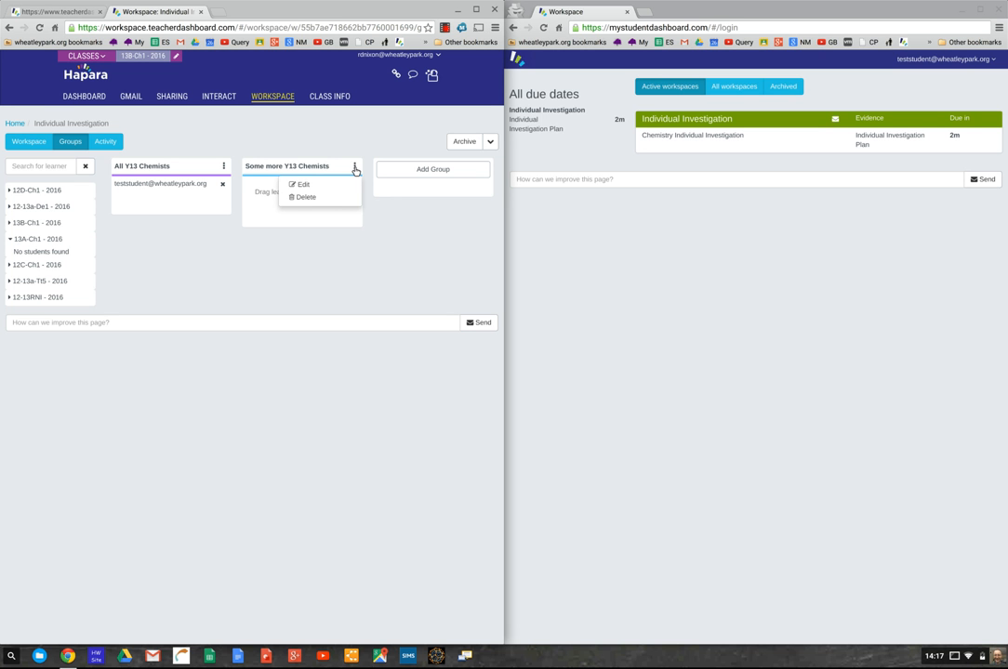
click(330, 185)
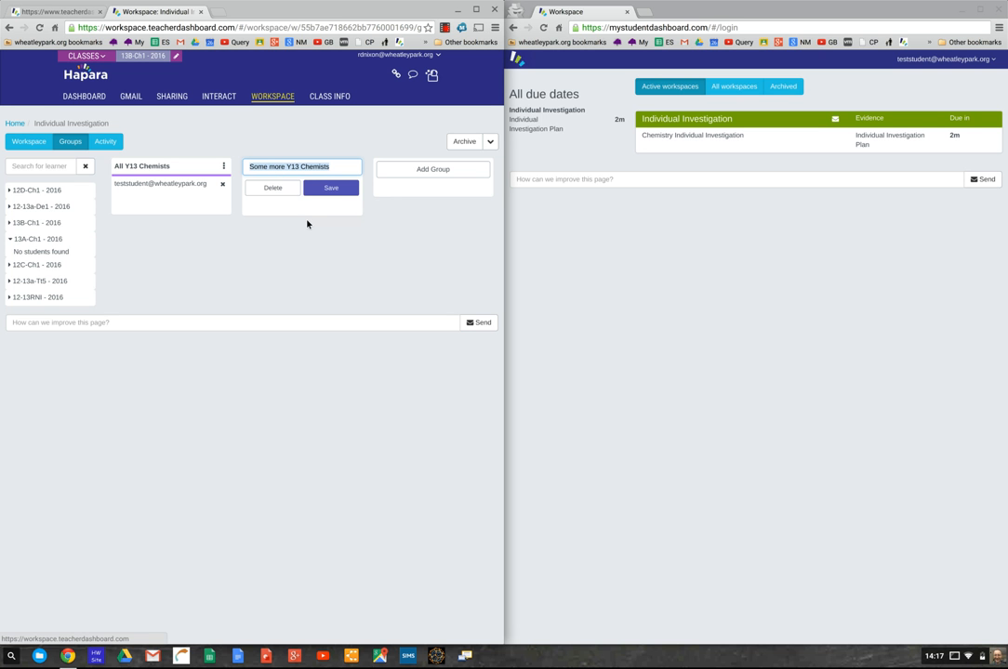
click(322, 190)
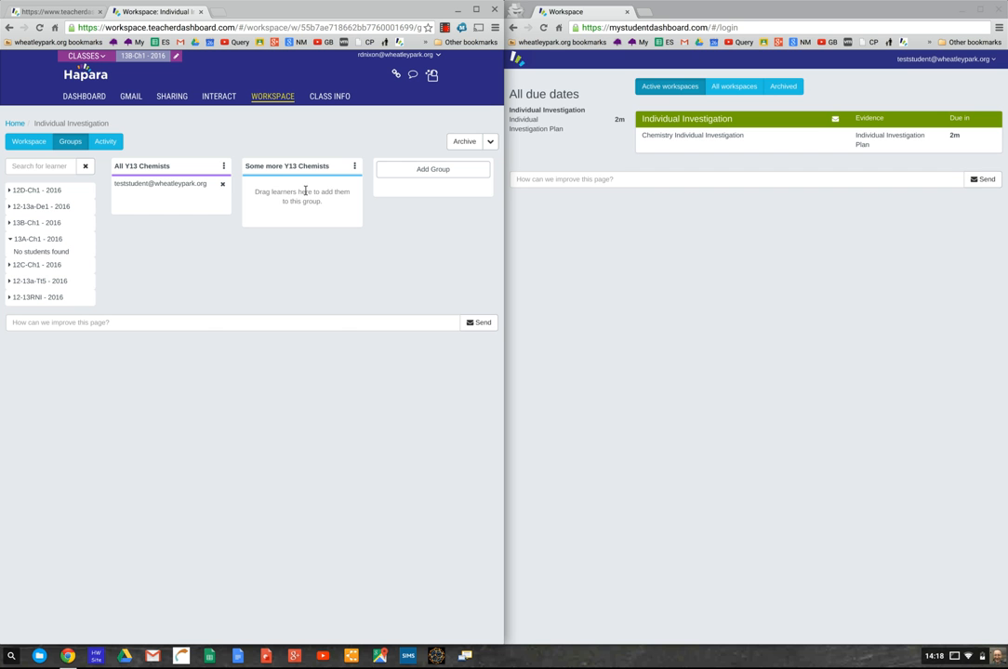
- Go back to the Individual Investigation workspace board
click(28, 144)
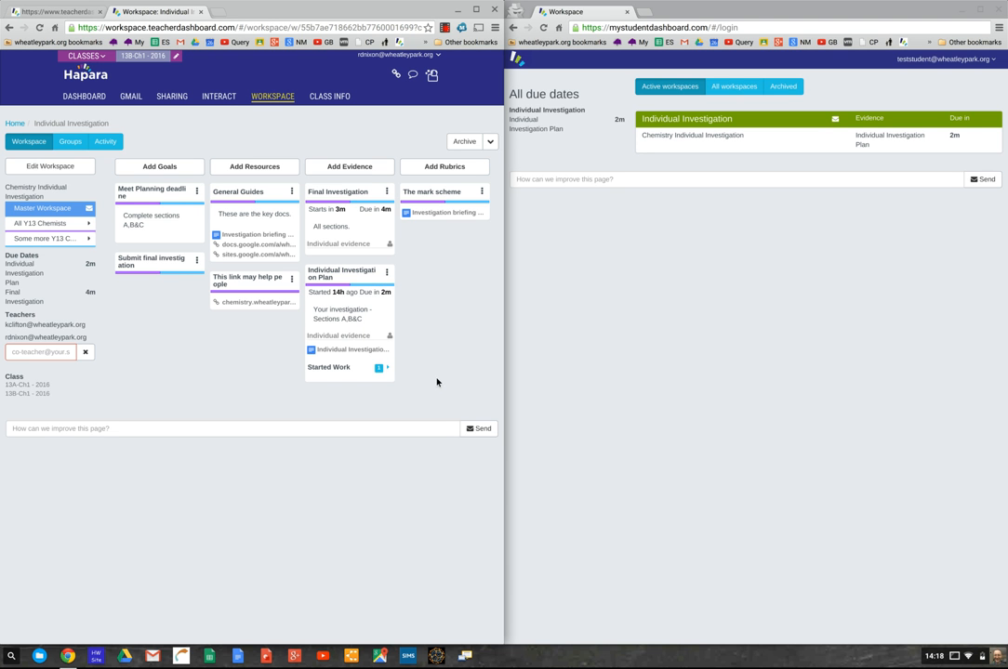
- Edit the Individual Investigation Plan card to share only with All Y13 Chemists, and save
click(388, 272)
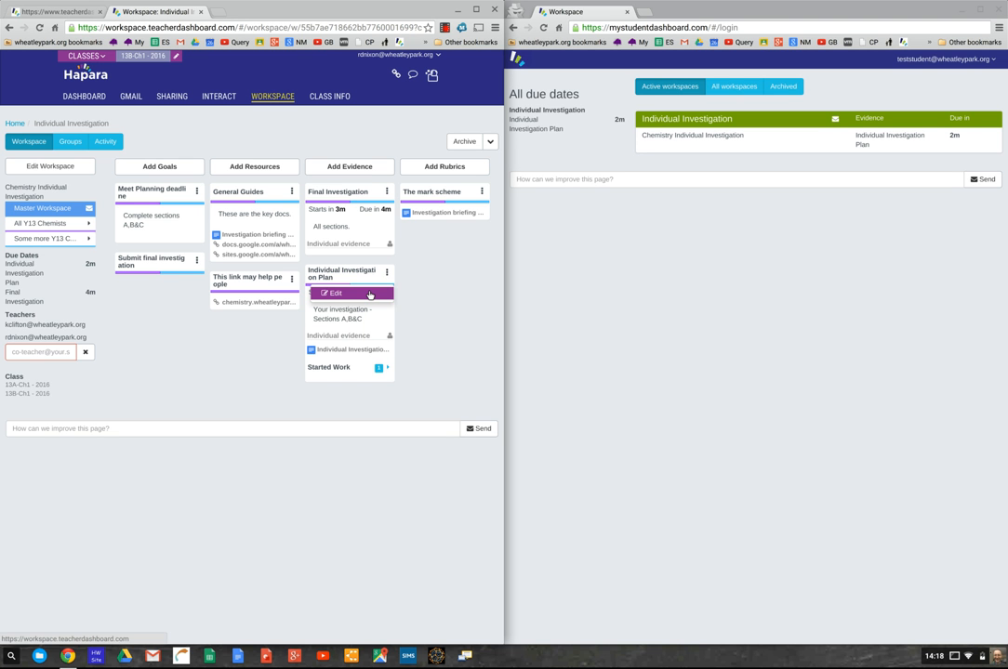
click(370, 296)
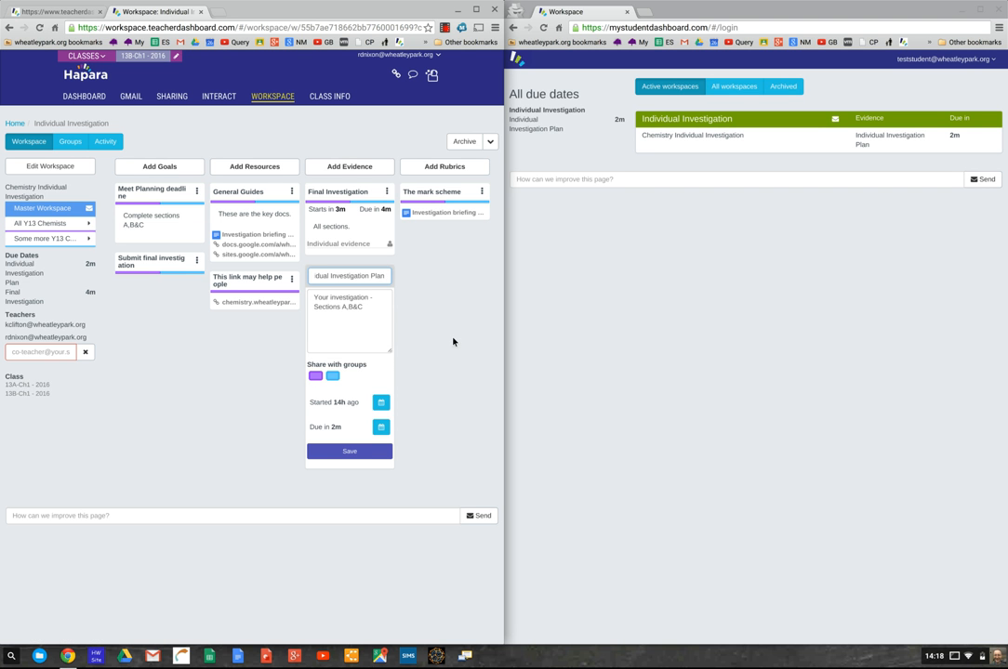
click(336, 377)
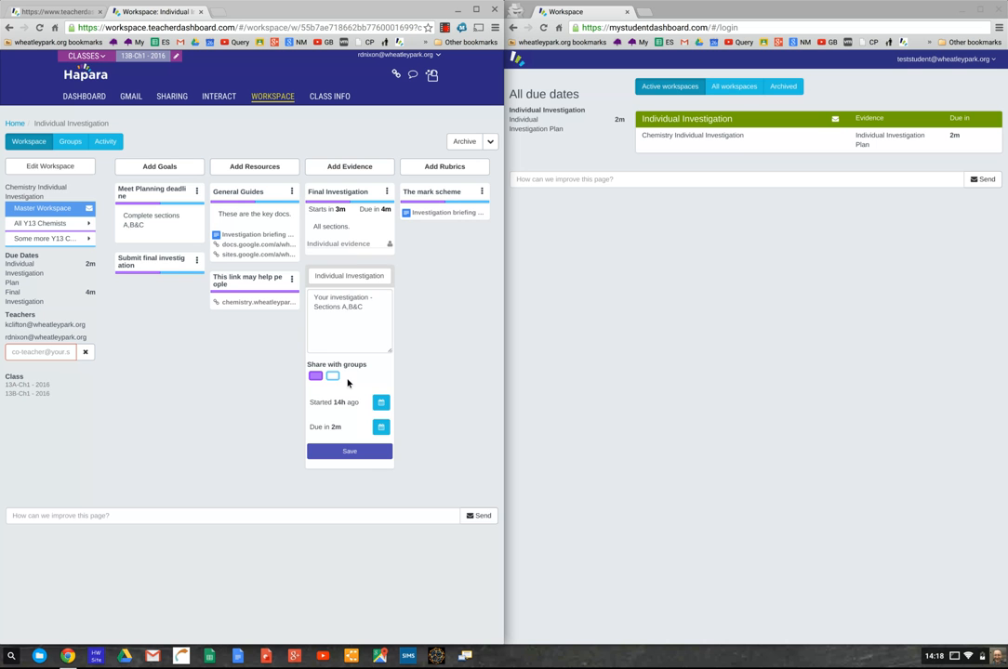
click(351, 453)
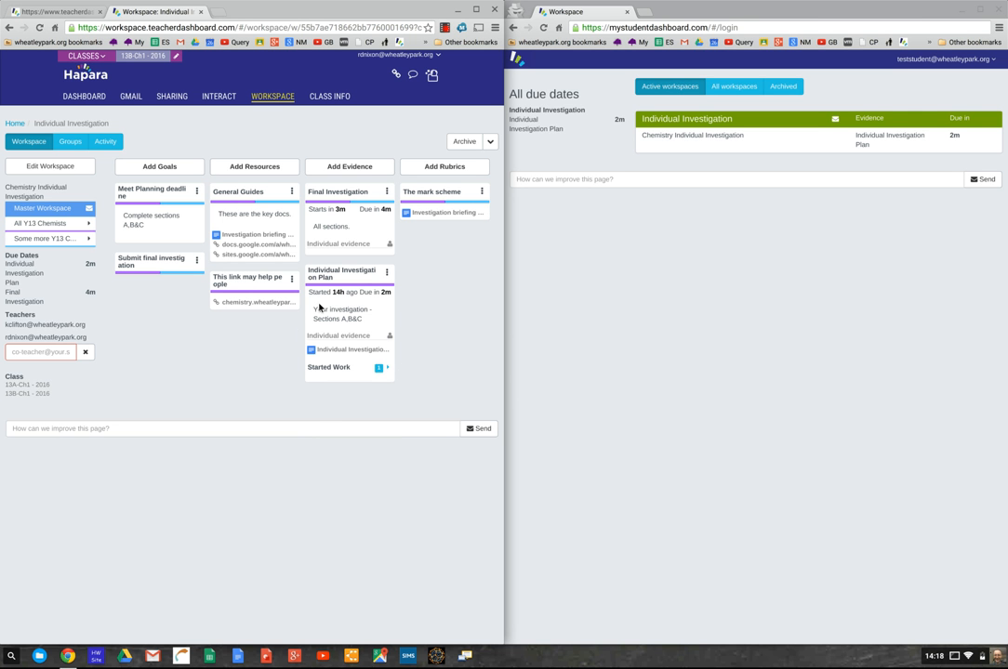
- Check the card's full due date, then open the Individual Investigation Plan card's menu
mouse_move(385, 292)
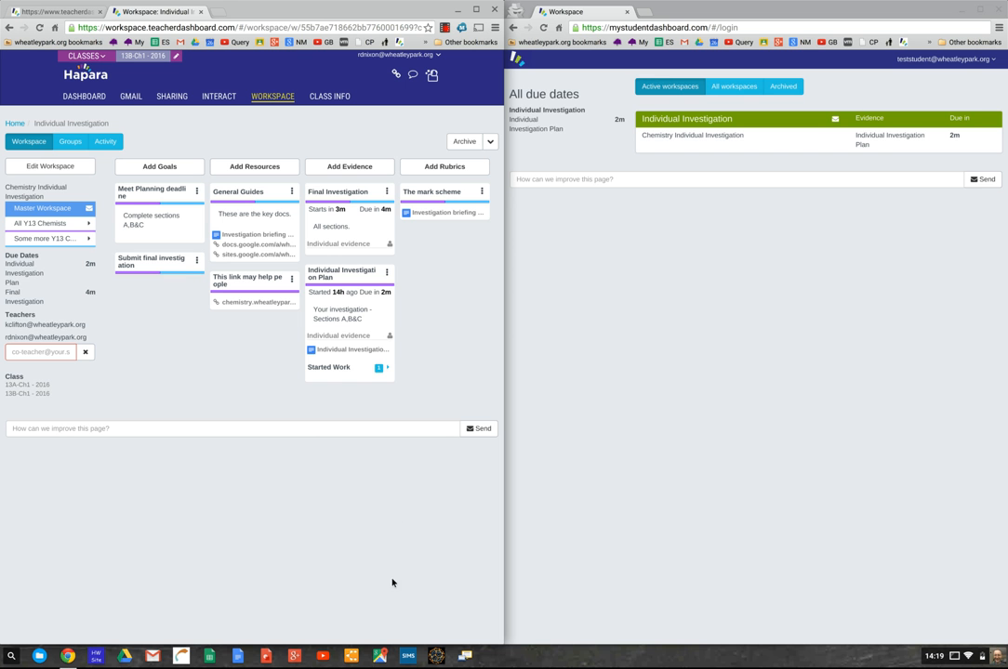
click(387, 272)
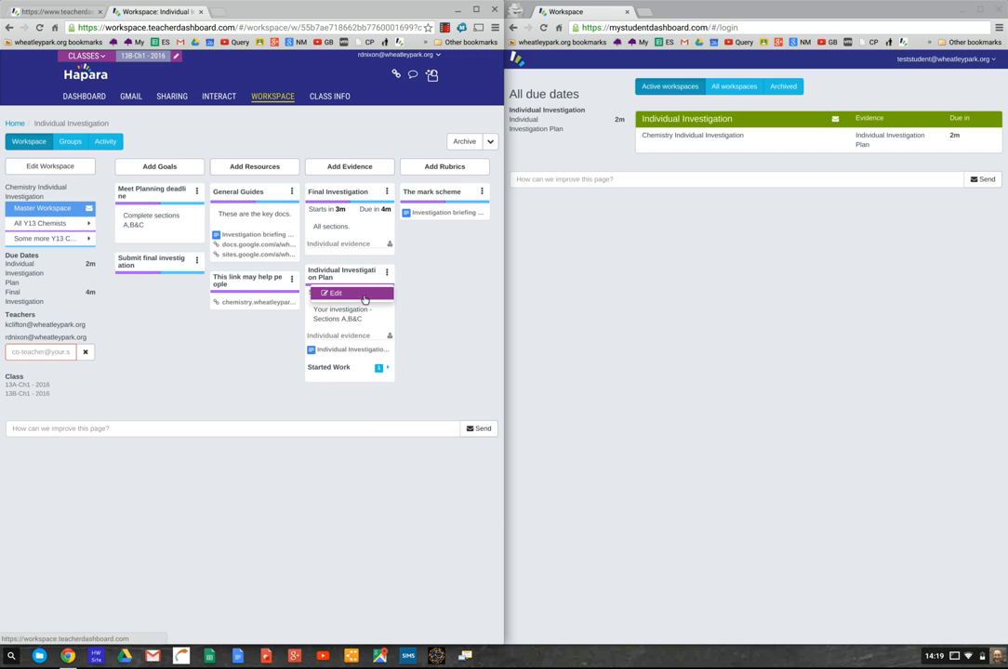
- Resave the Individual Investigation Plan card unchanged and start a new evidence card
click(365, 298)
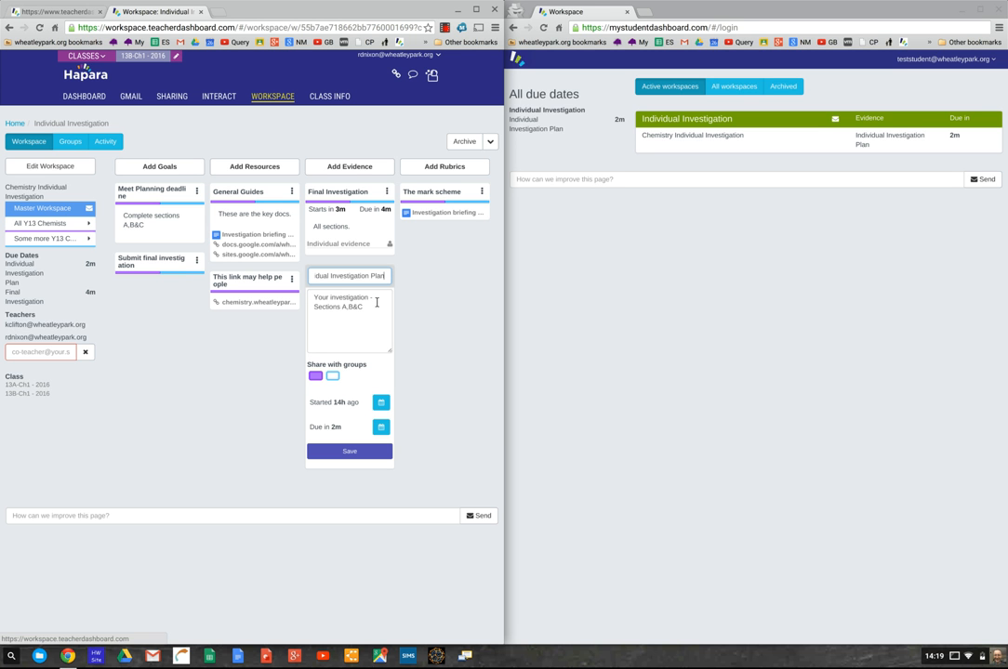
click(353, 455)
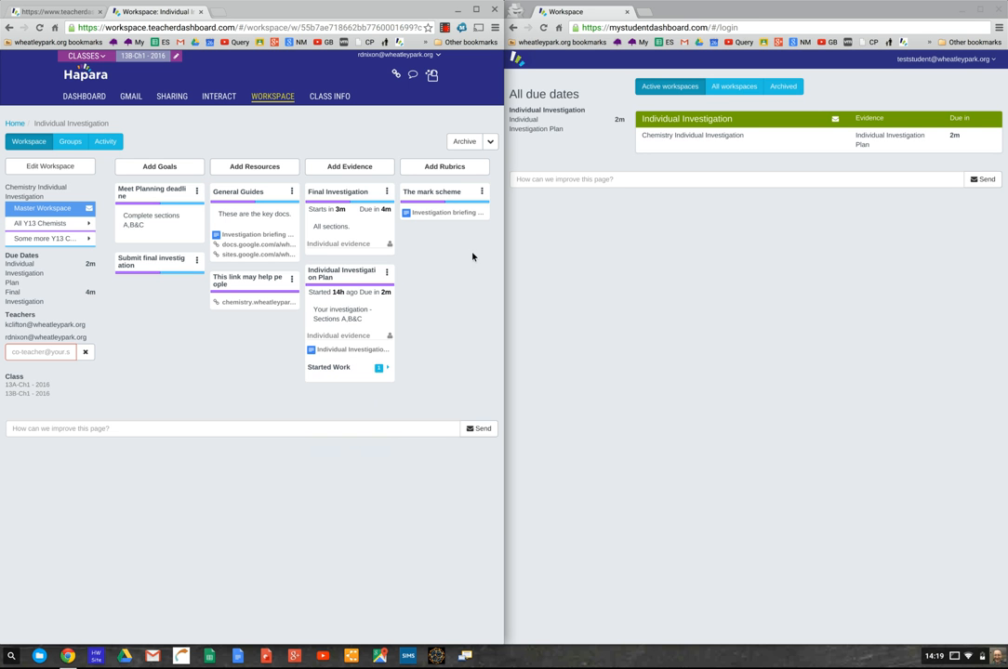
click(365, 167)
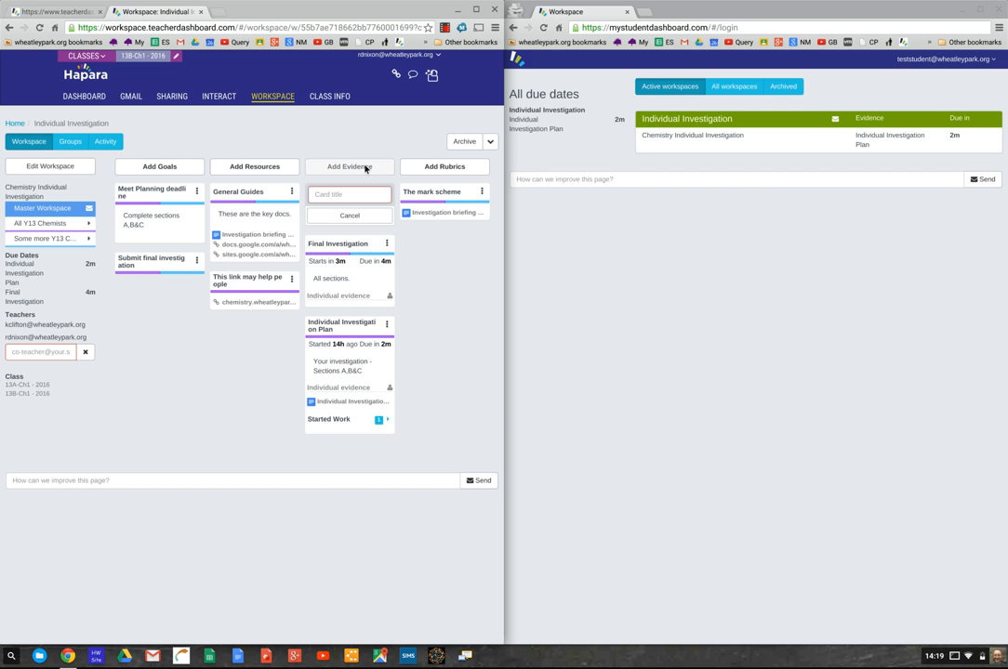
- Title the draft evidence card 'More info needs', then delete it and confirm
text(More info needs)
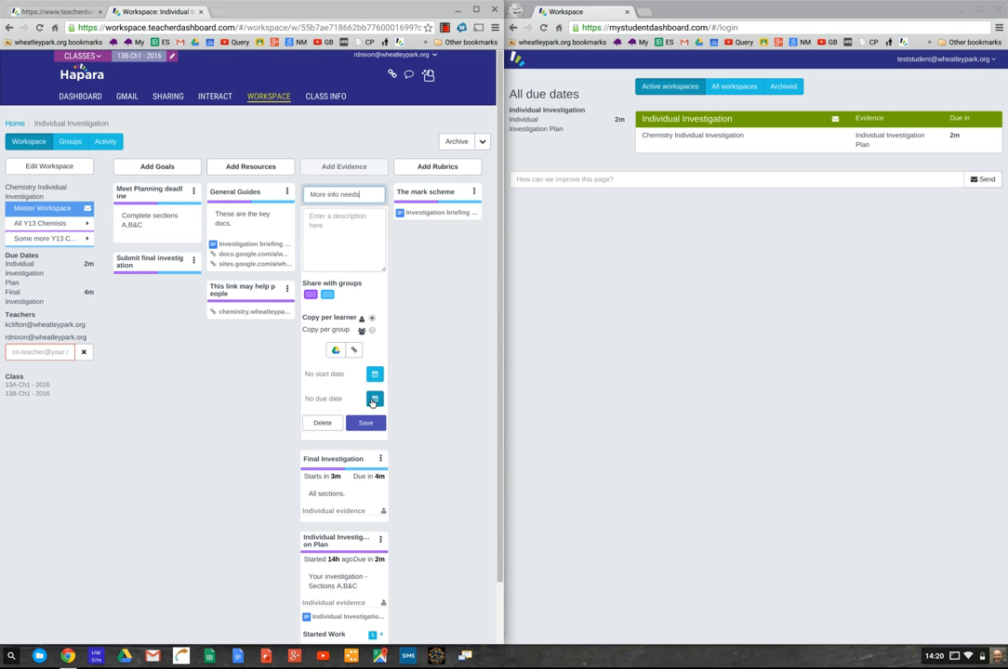
click(324, 423)
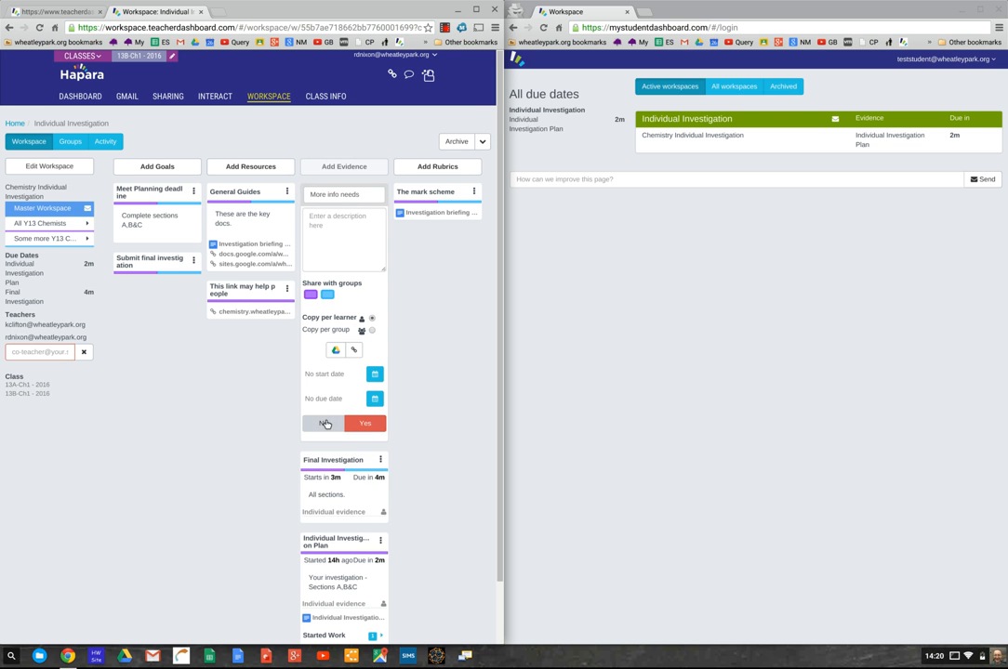
click(364, 425)
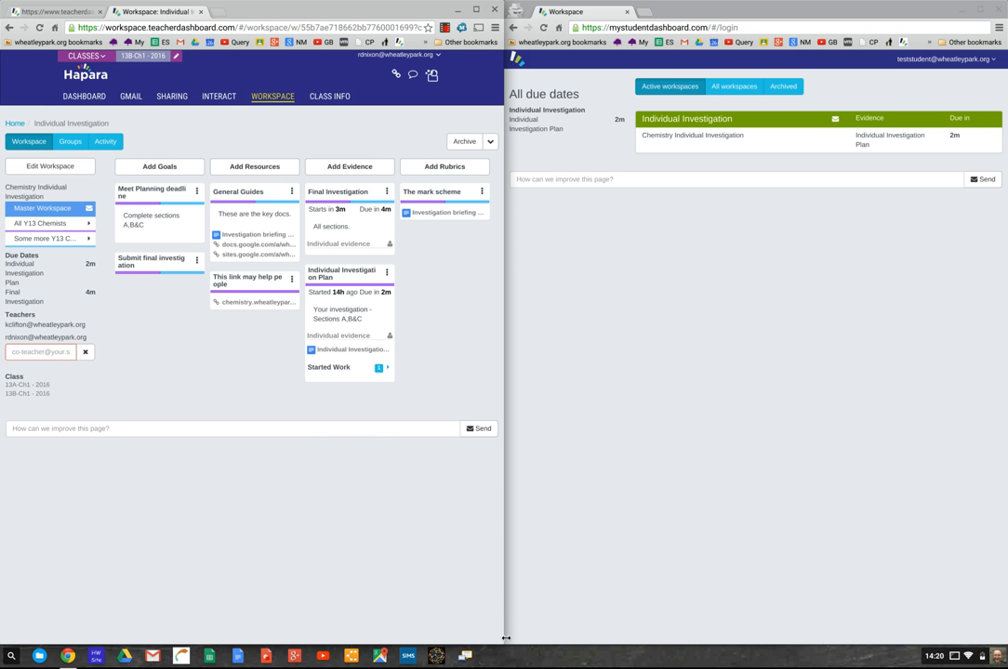
- From the student's browser window, open the Individual Investigation workspace under Active workspaces
click(646, 366)
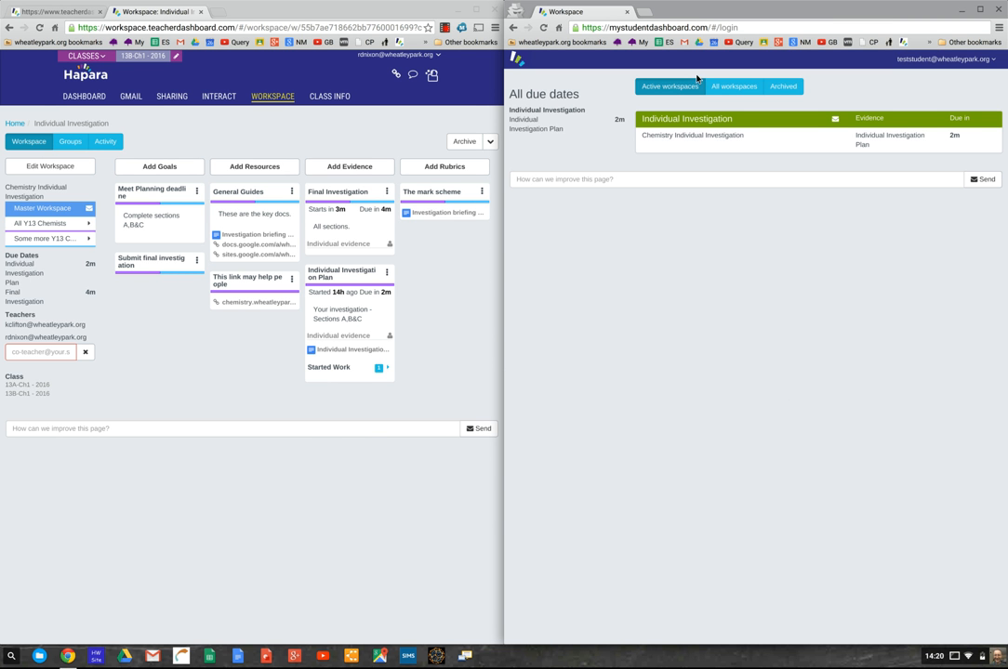
click(683, 123)
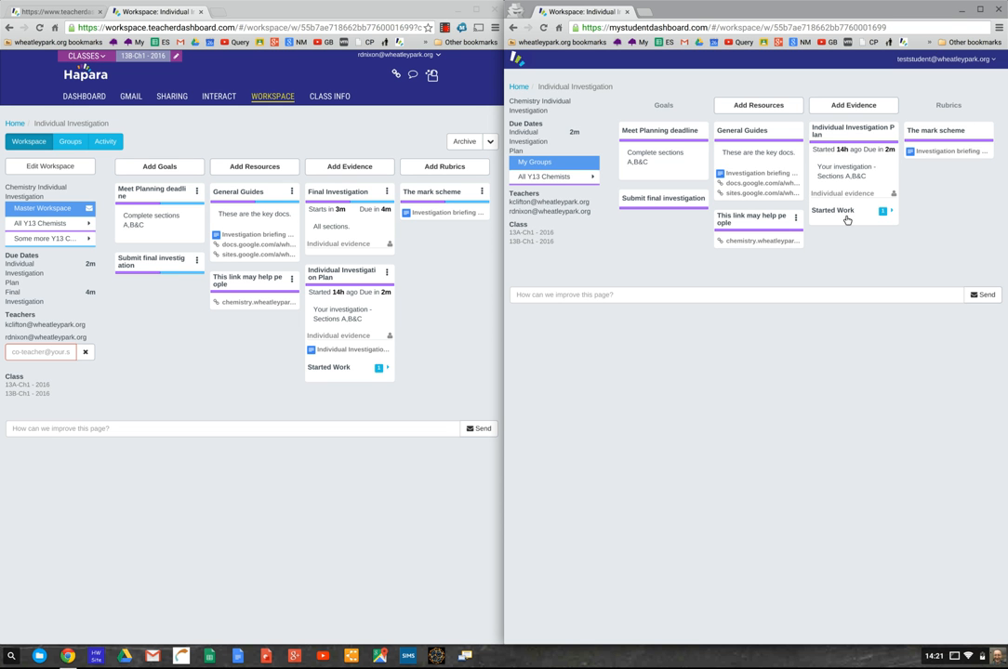
- Open the student's started investigation document from the plan card, close it, then submit it
click(891, 211)
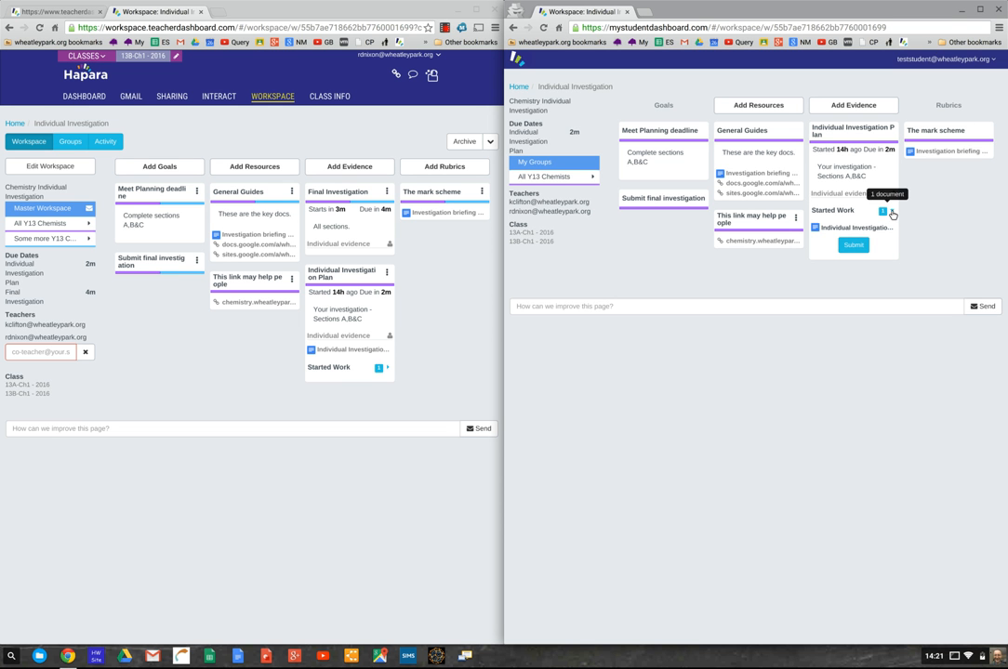
click(837, 227)
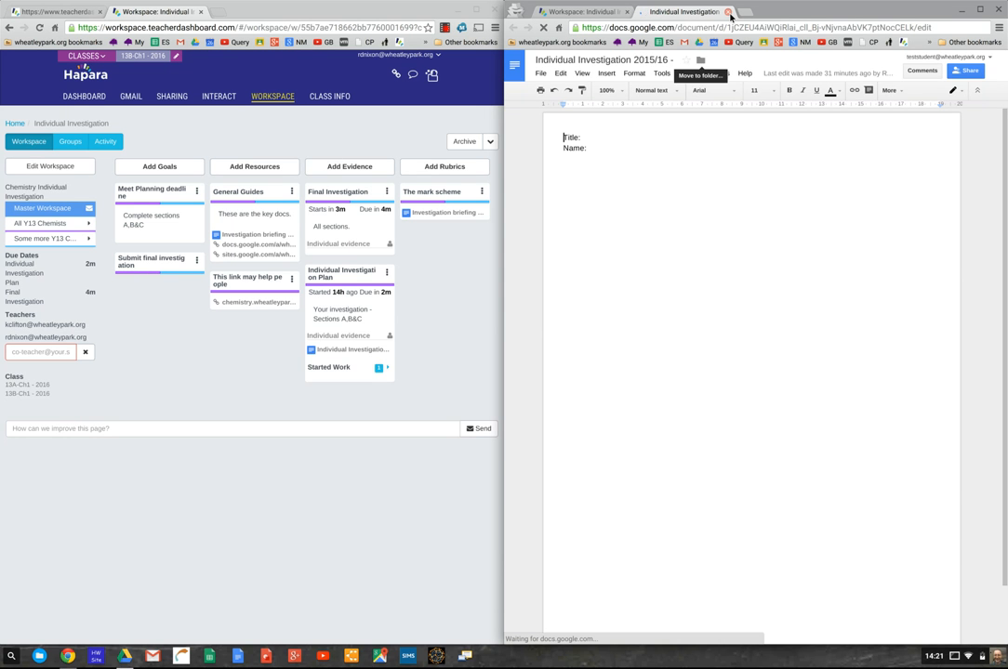
click(729, 12)
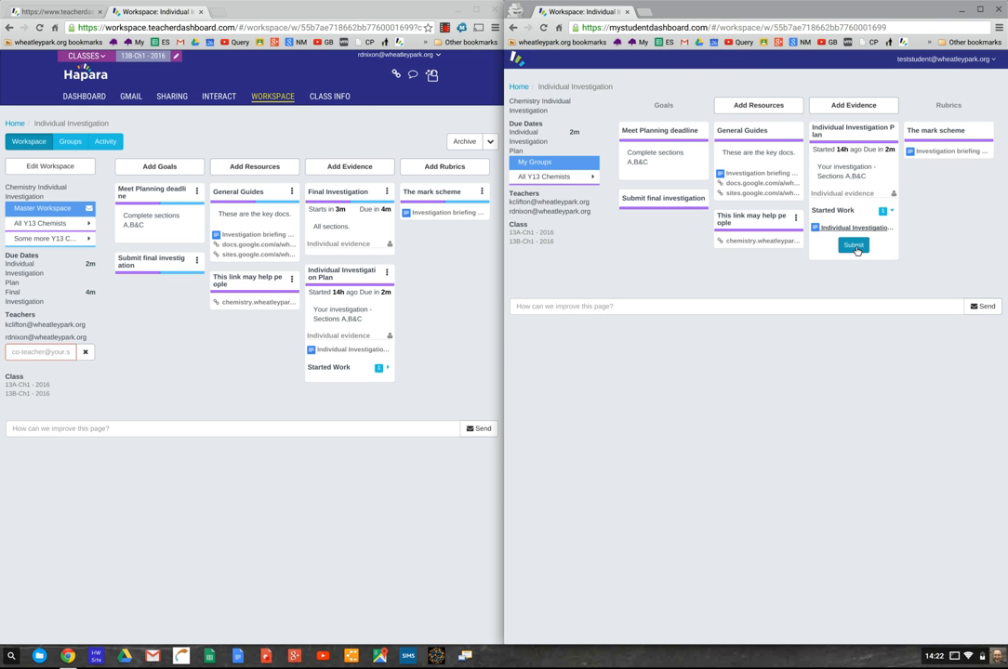
click(855, 247)
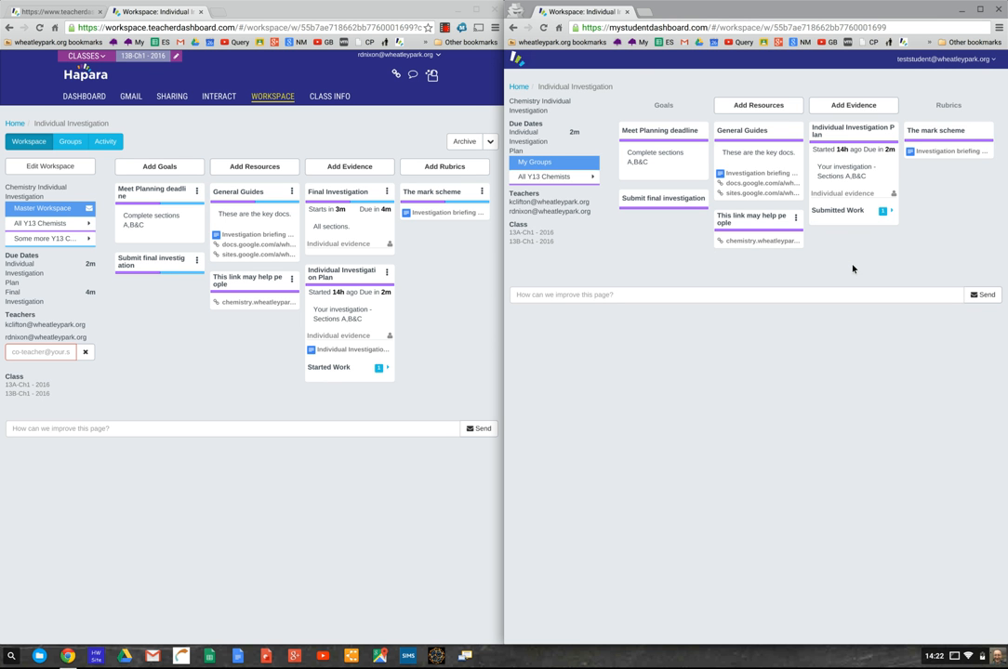
- In Activity, open the student's submitted Individual Investigation Plan document, then return to the workspace page
click(114, 146)
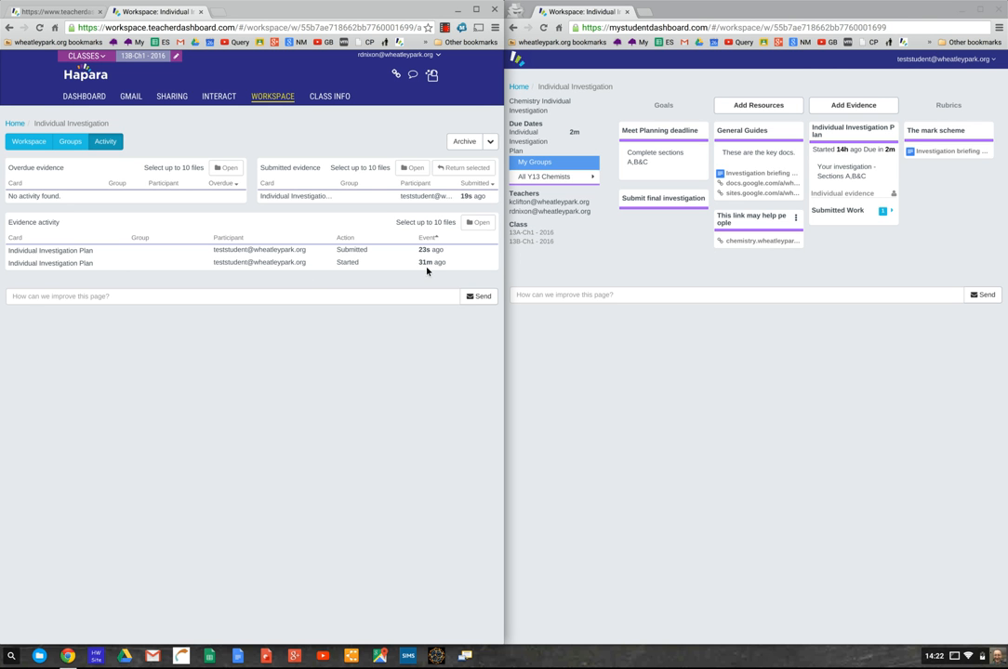
mouse_move(428, 267)
click(297, 197)
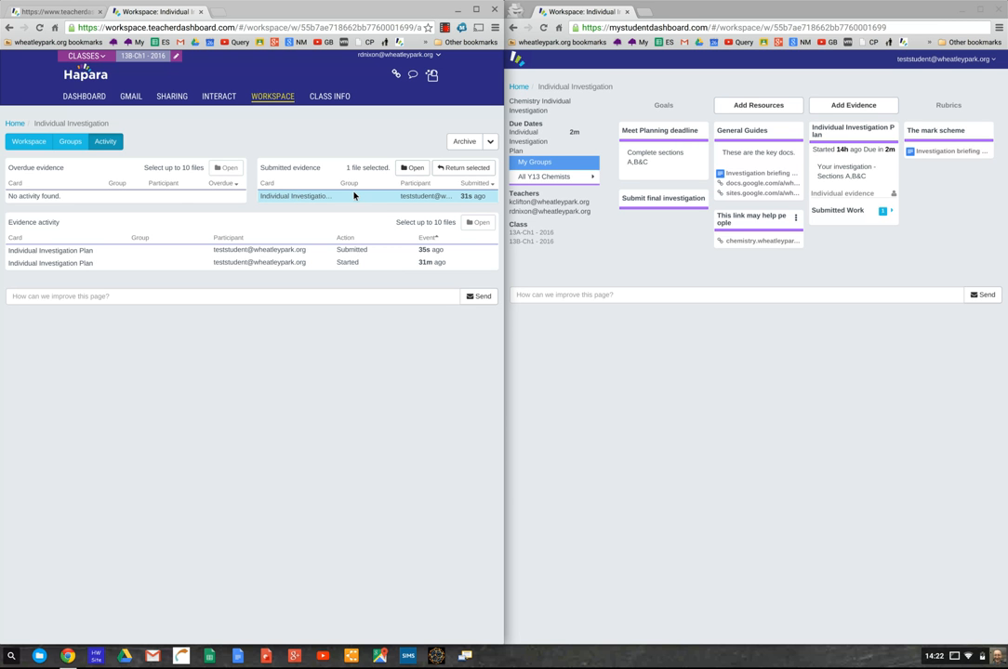
click(415, 168)
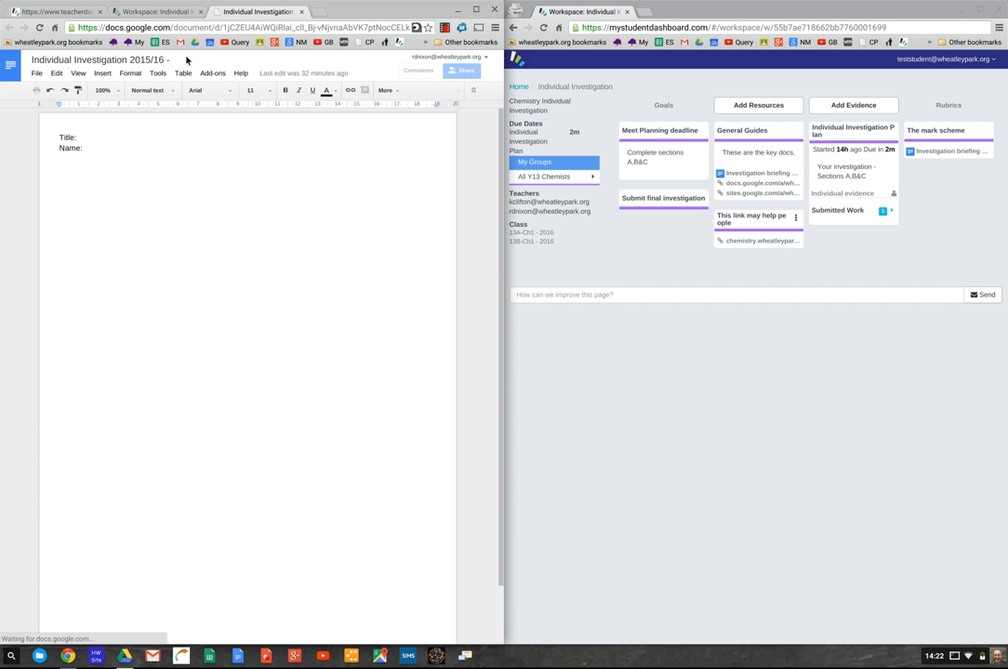
click(163, 13)
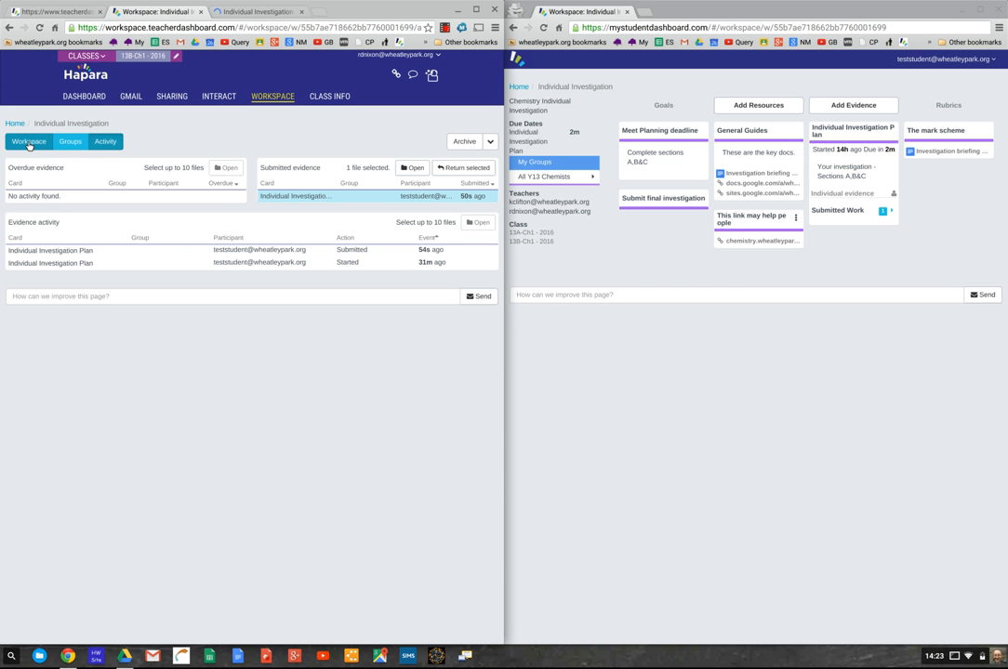
- Return to the Workspace card board to see the plan card's Submitted Work
click(28, 144)
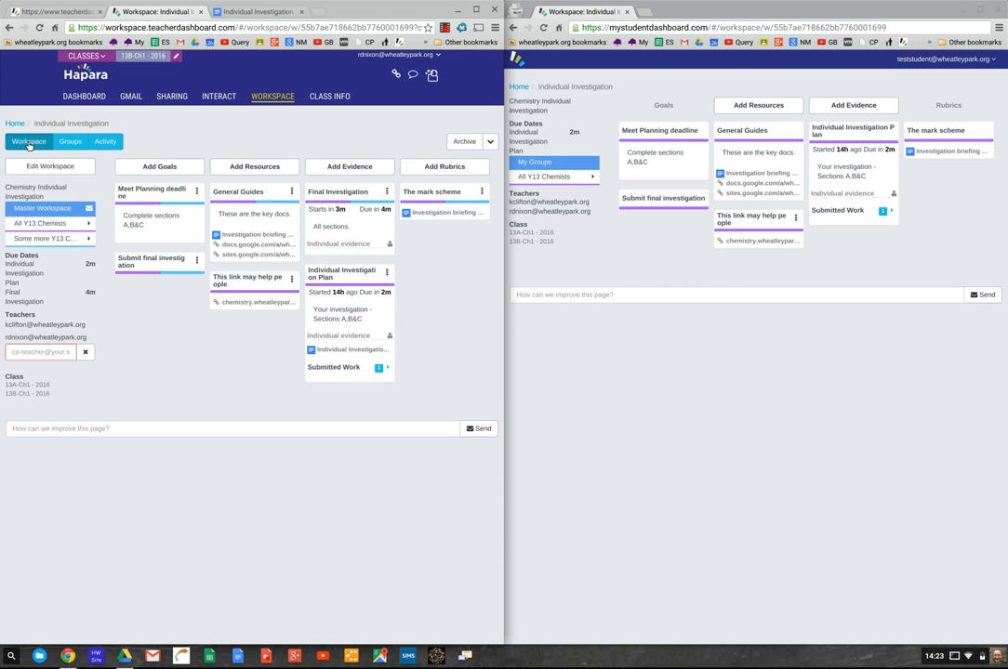